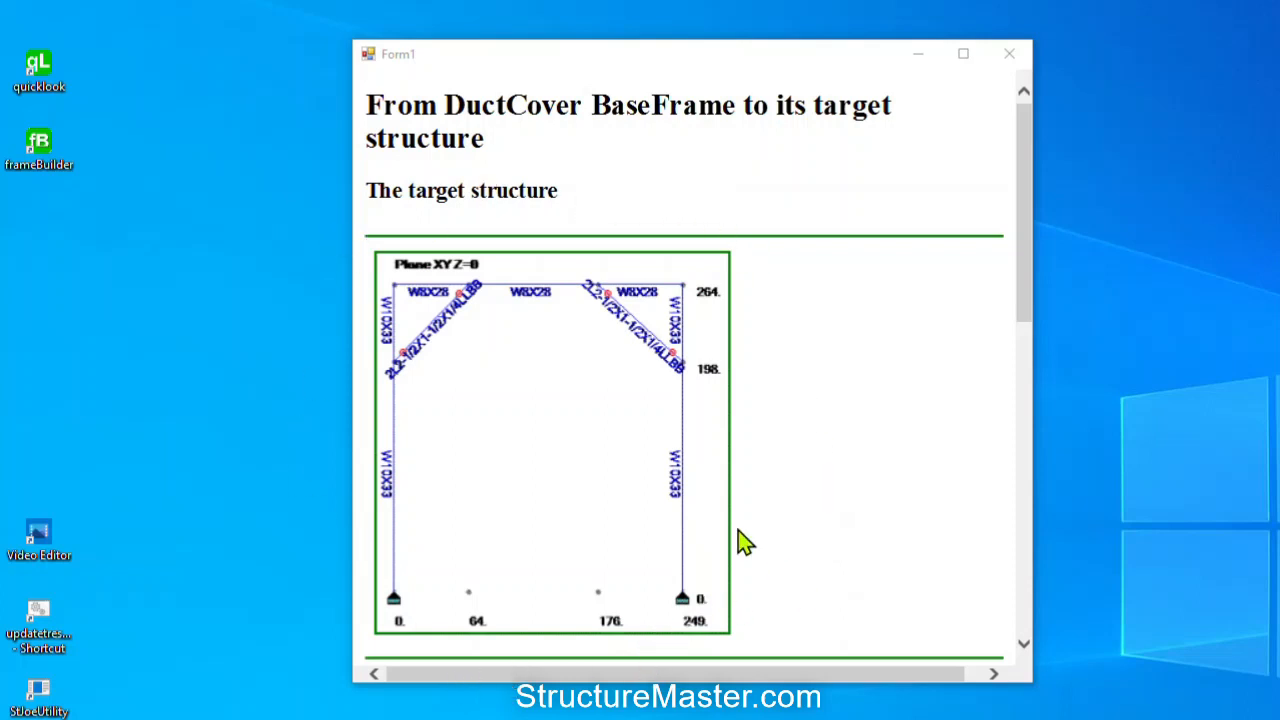
Launch FrameBuilder and start a new analysis for the duct cover base frame.
{"action": "left_click", "coordinate": [1028, 580]}
{"action": "left_click", "coordinate": [1022, 645]}
{"action": "left_click", "coordinate": [1022, 645]}
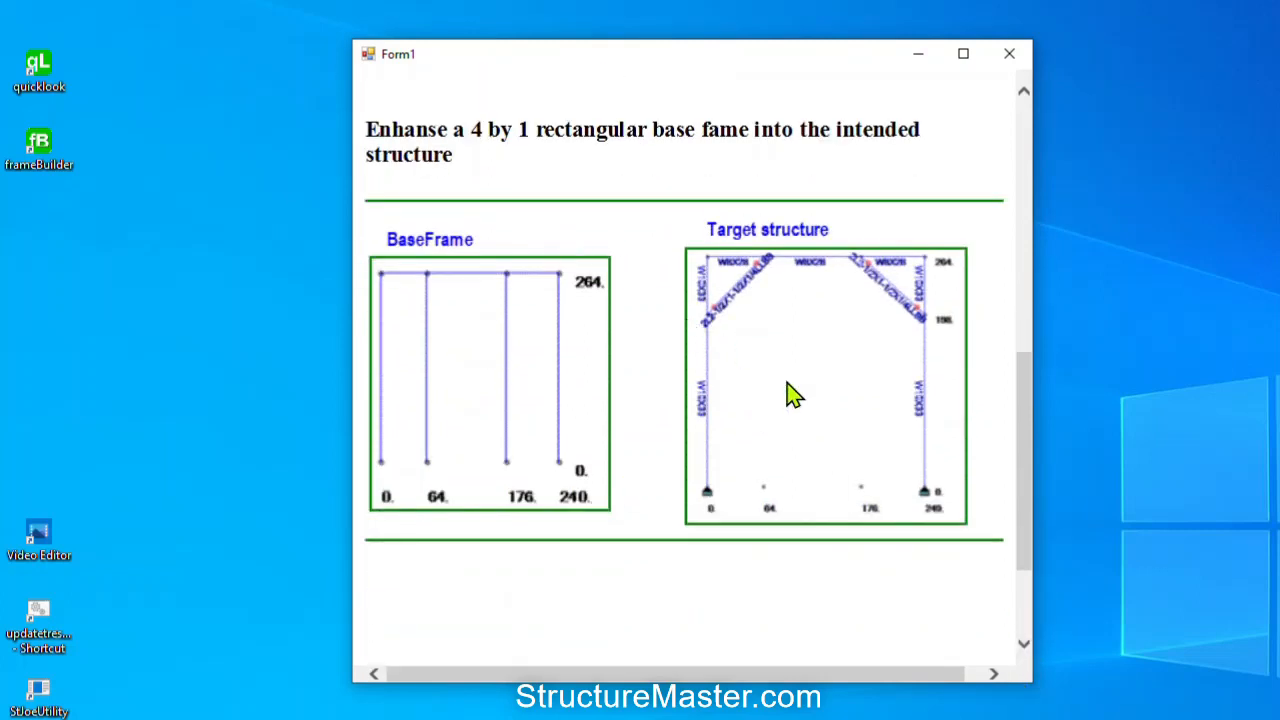
{"action": "left_click", "coordinate": [40, 145]}
{"action": "double_click", "coordinate": [40, 147]}
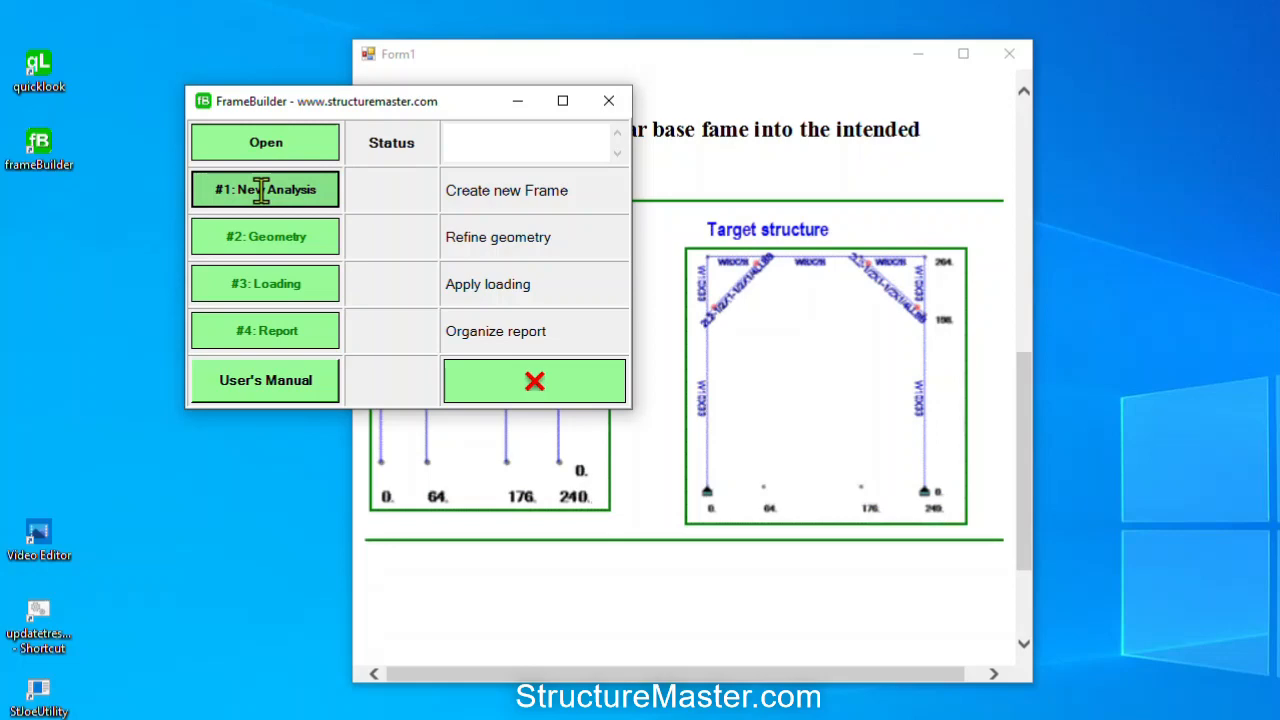
{"action": "left_click", "coordinate": [261, 190]}
Name the new 2D frame structure DuctCover_G0 and set the rectangular base frame's length unit to IN.
{"action": "left_click_drag", "start_coordinate": [453, 133], "coordinate": [432, 36]}
{"action": "left_click", "coordinate": [403, 178]}
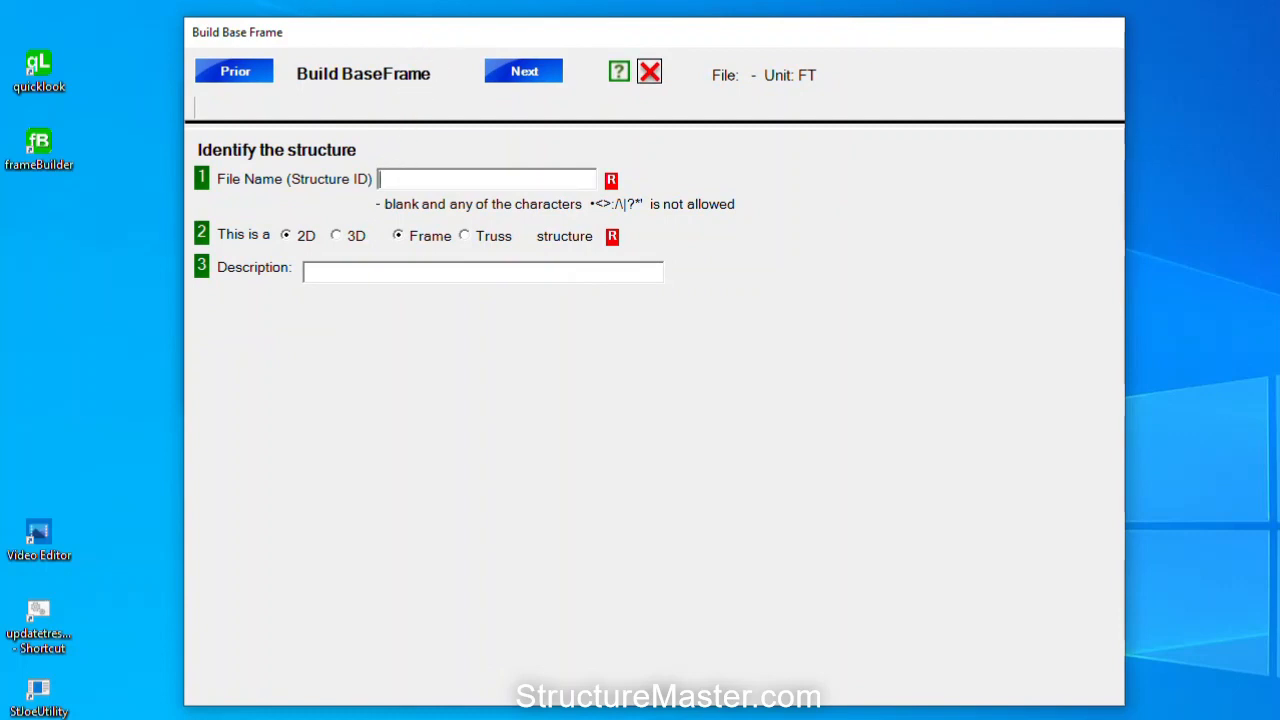
{"action": "type", "text": "DuctCover_G0"}
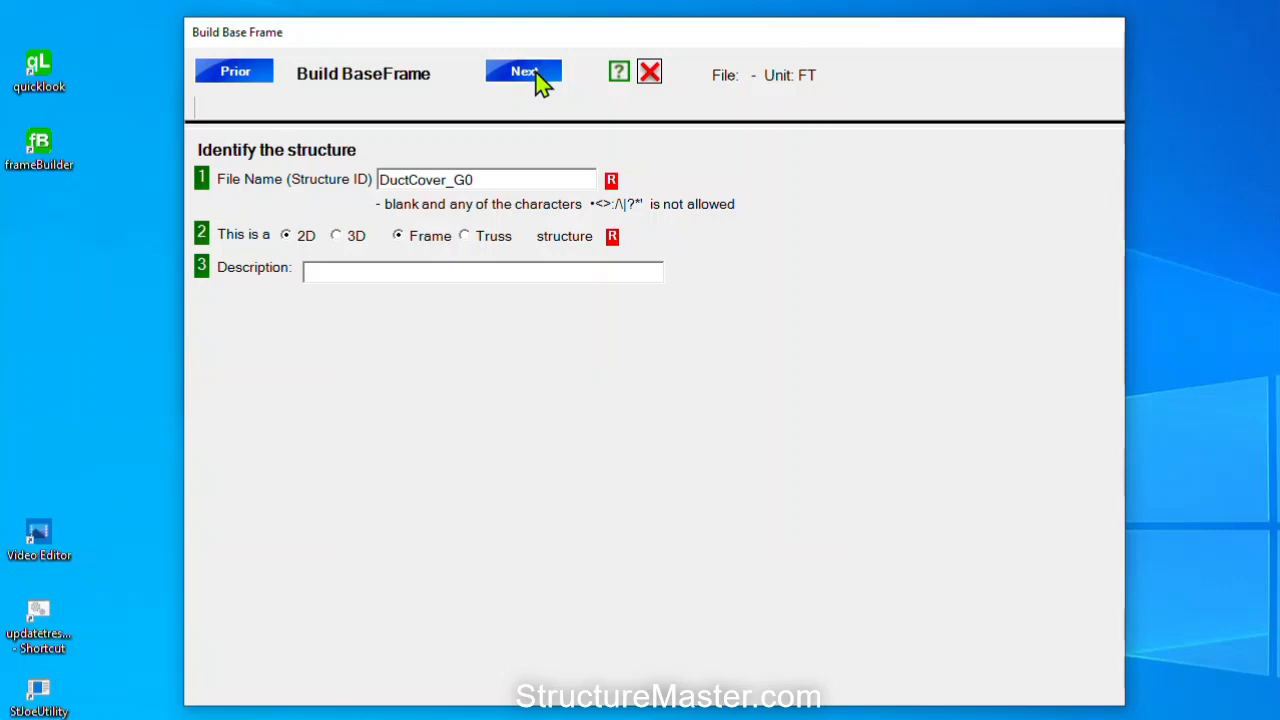
{"action": "left_click", "coordinate": [530, 75]}
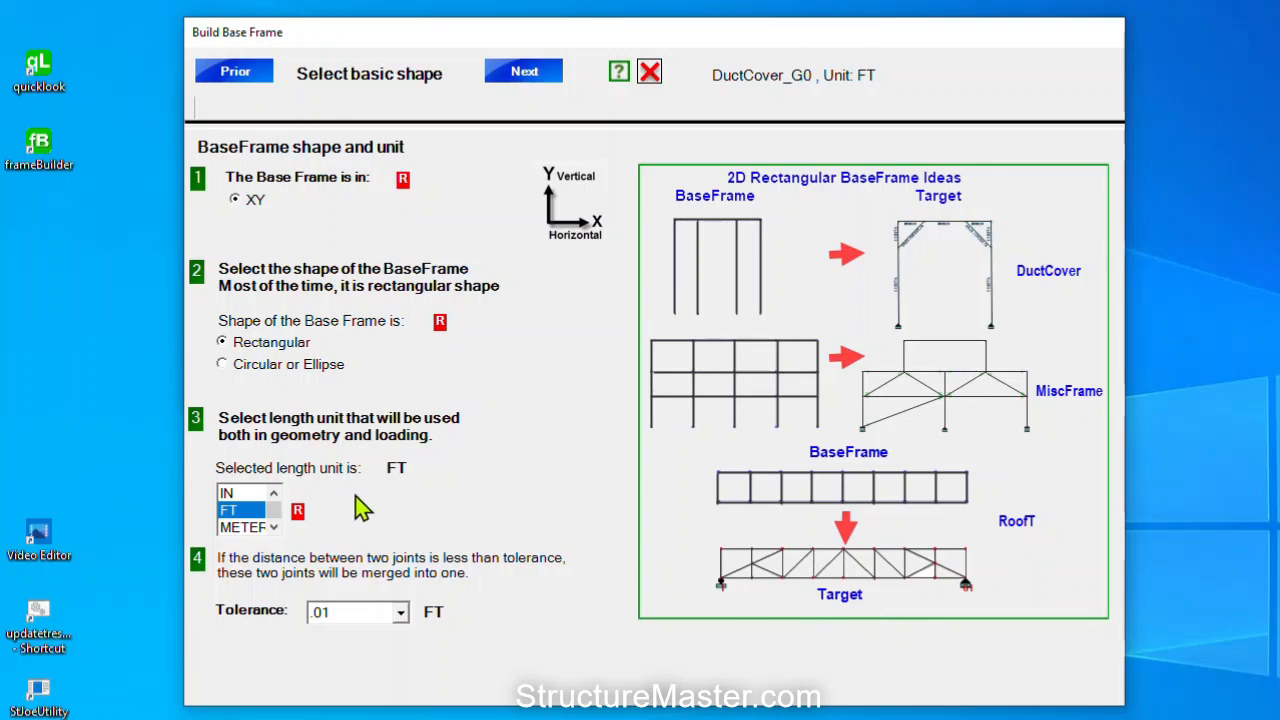
{"action": "left_click", "coordinate": [238, 493]}
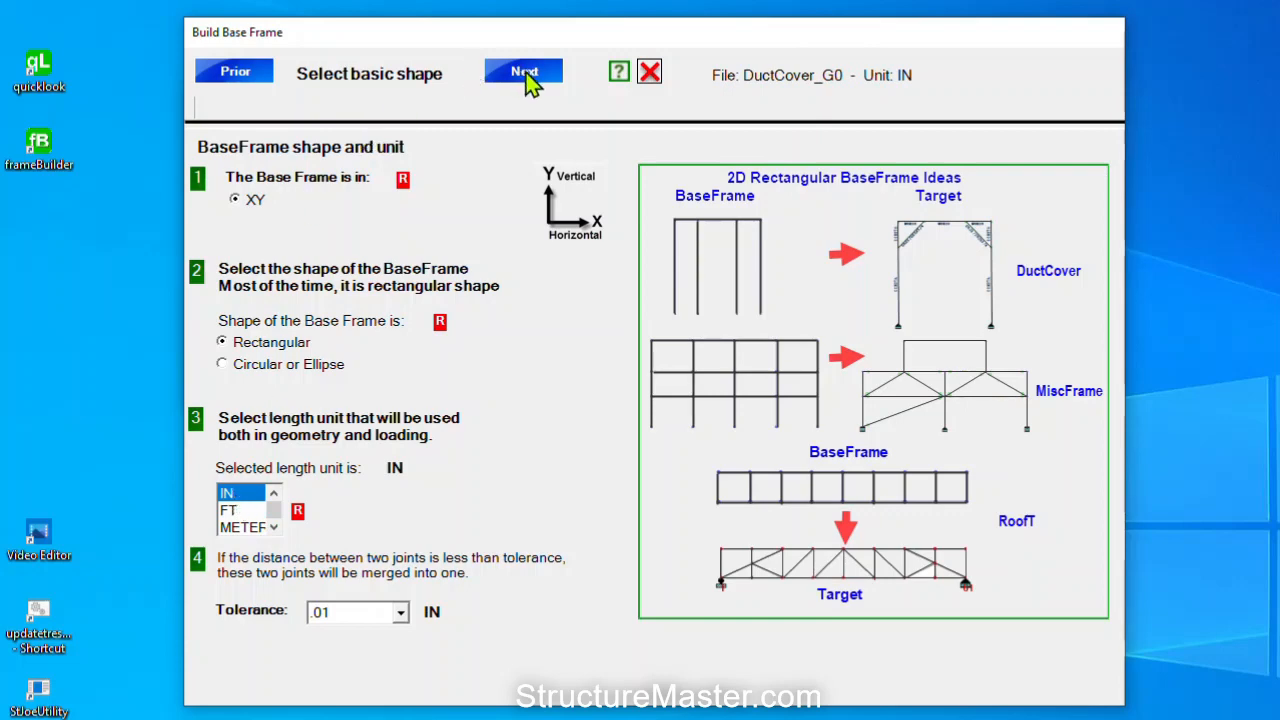
{"action": "left_click", "coordinate": [524, 72]}
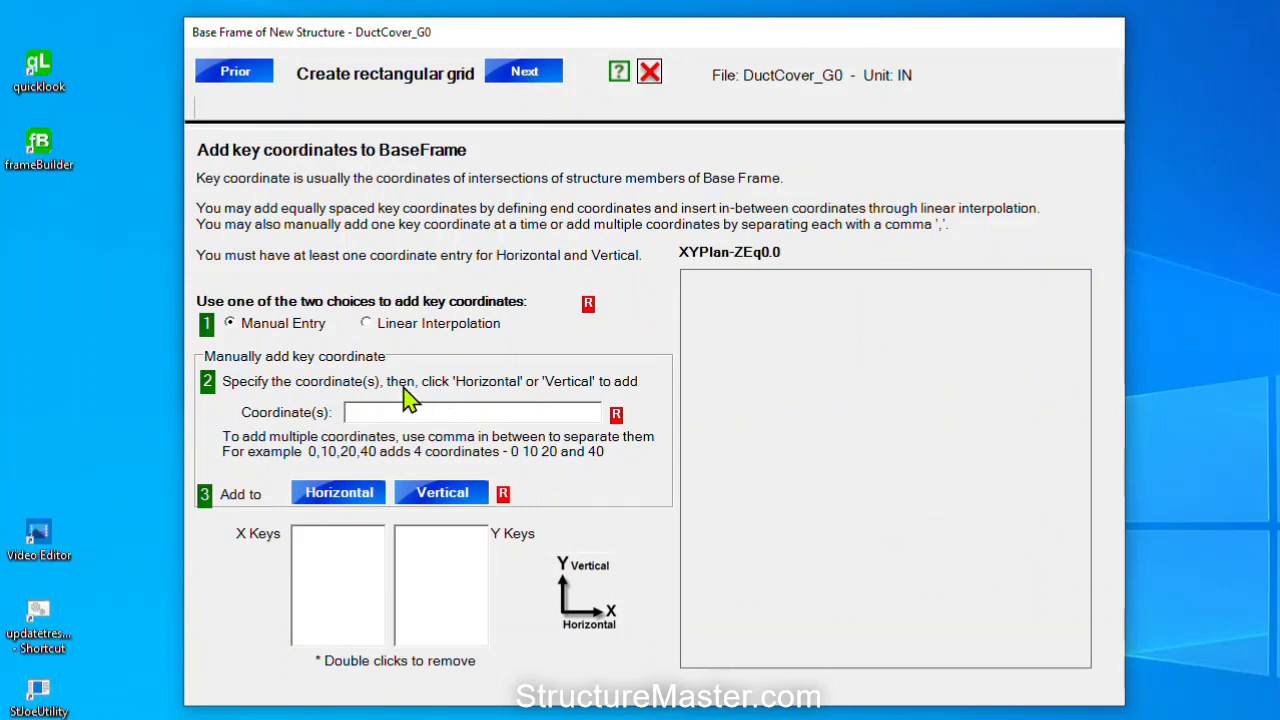
Manually add the horizontal key coordinates 0, 64, 176 and 240 to the base frame grid.
{"action": "left_click", "coordinate": [383, 413]}
{"action": "type", "text": "0 64 176 240"}
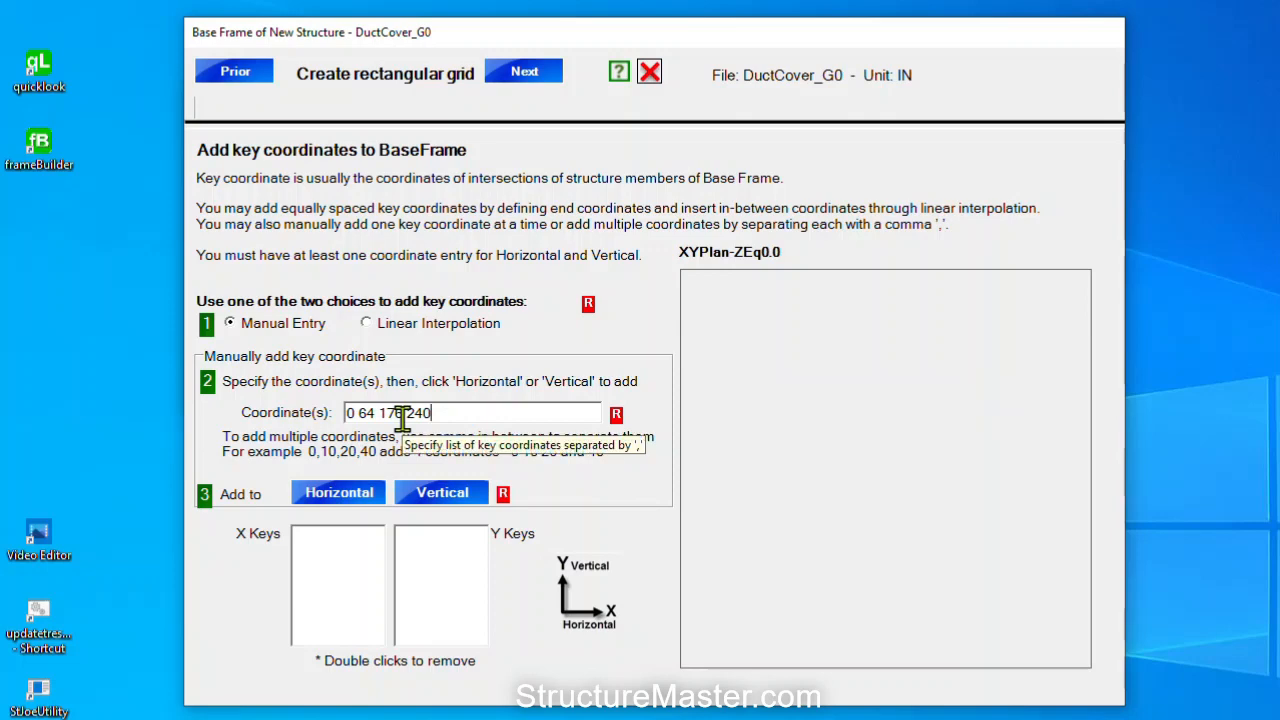
{"action": "type", "text": ","}
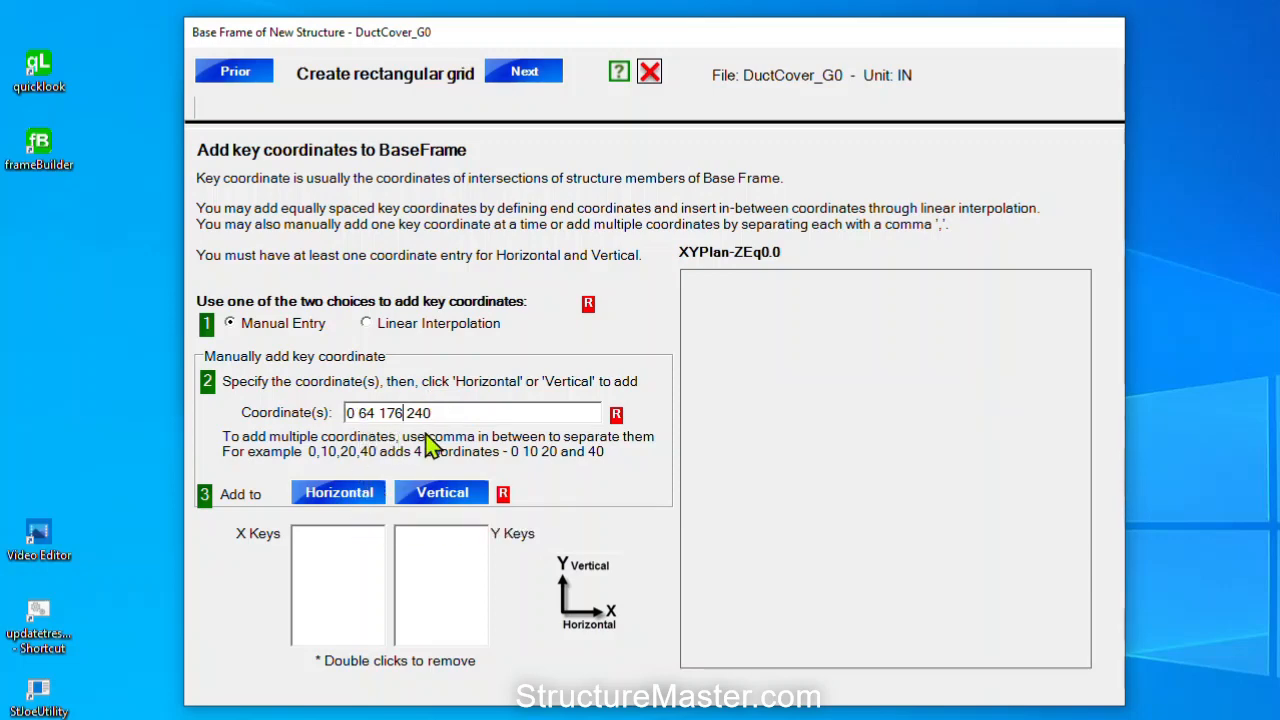
{"action": "left_click", "coordinate": [365, 496]}
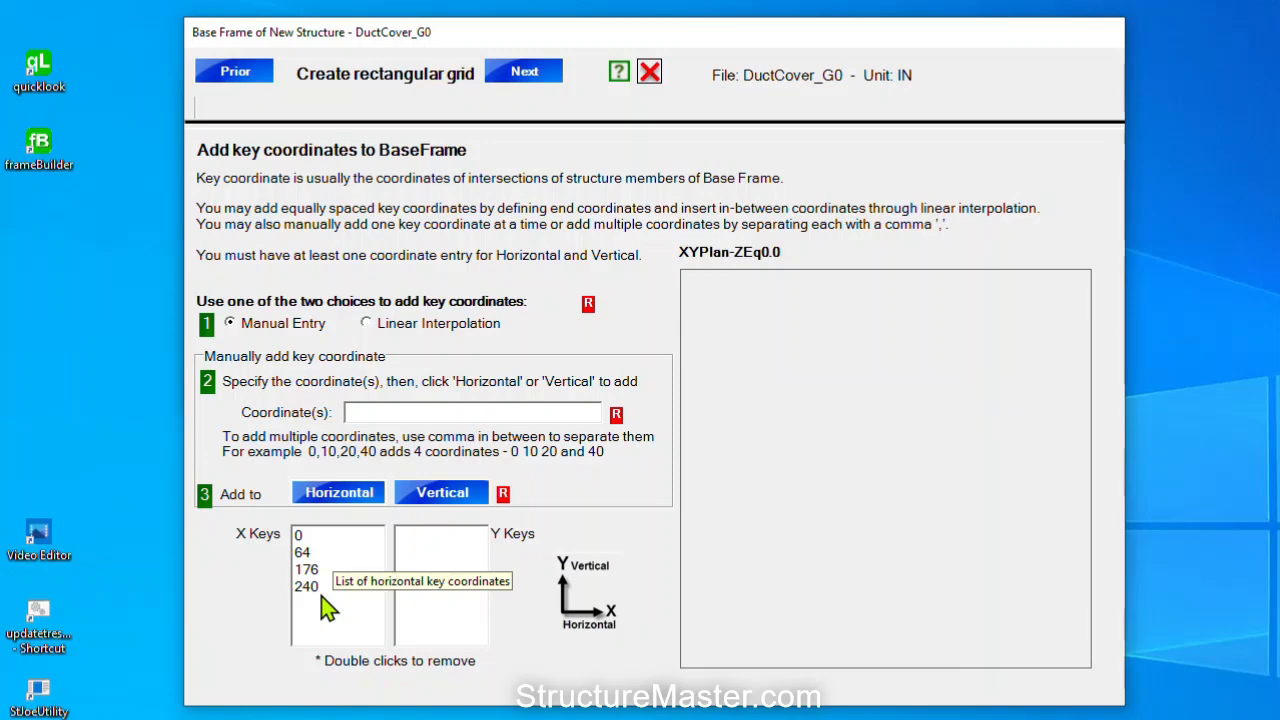
{"action": "left_click", "coordinate": [368, 323]}
{"action": "left_click", "coordinate": [329, 384]}
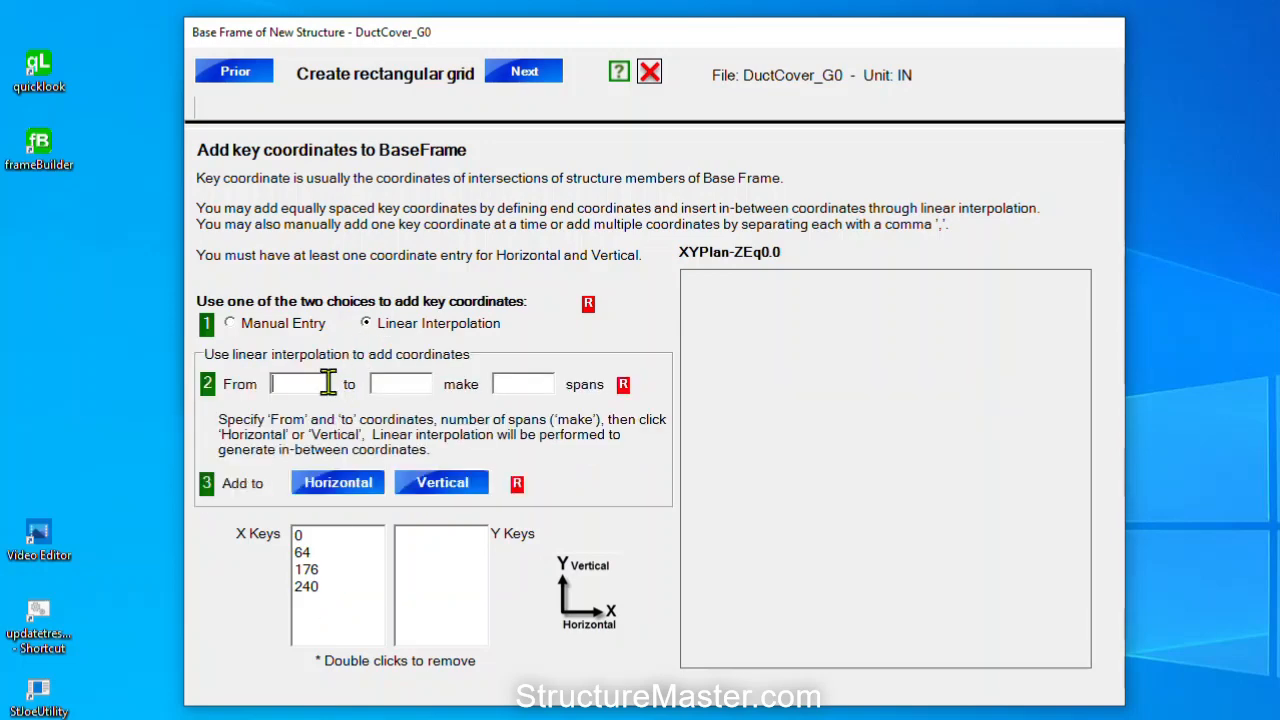
{"action": "type", "text": "20"}
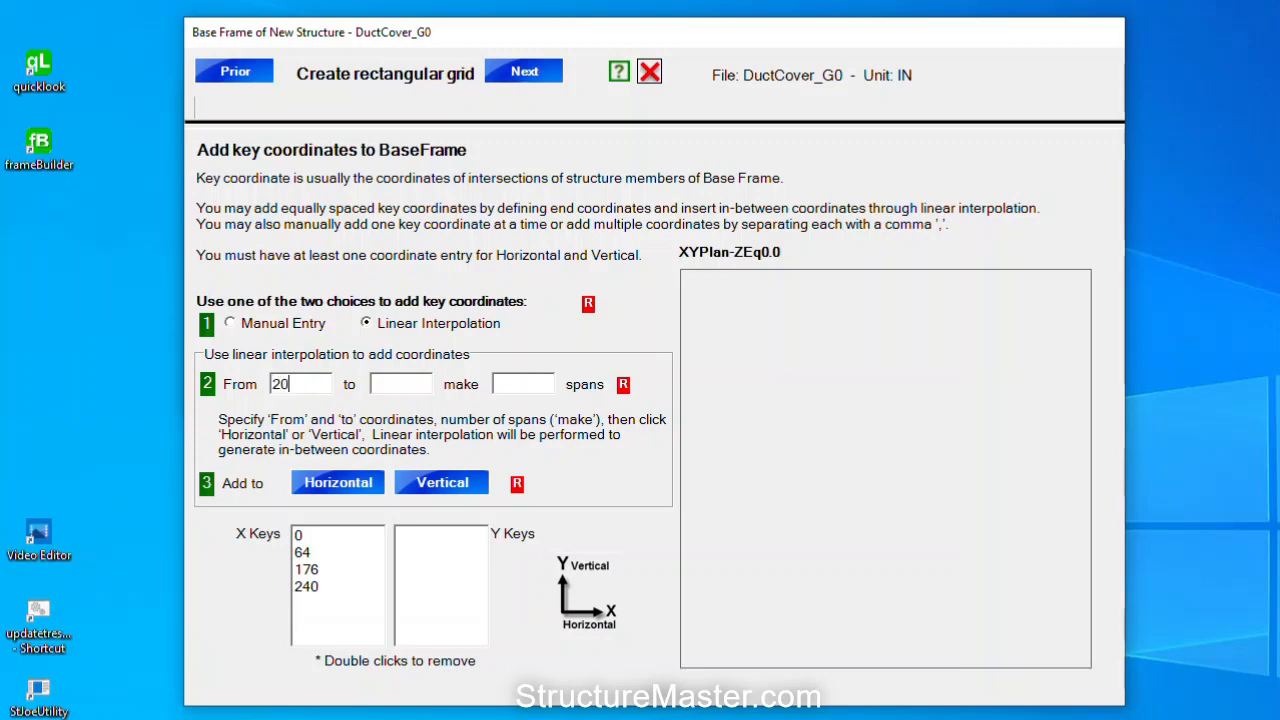
{"action": "type", "text": "200"}
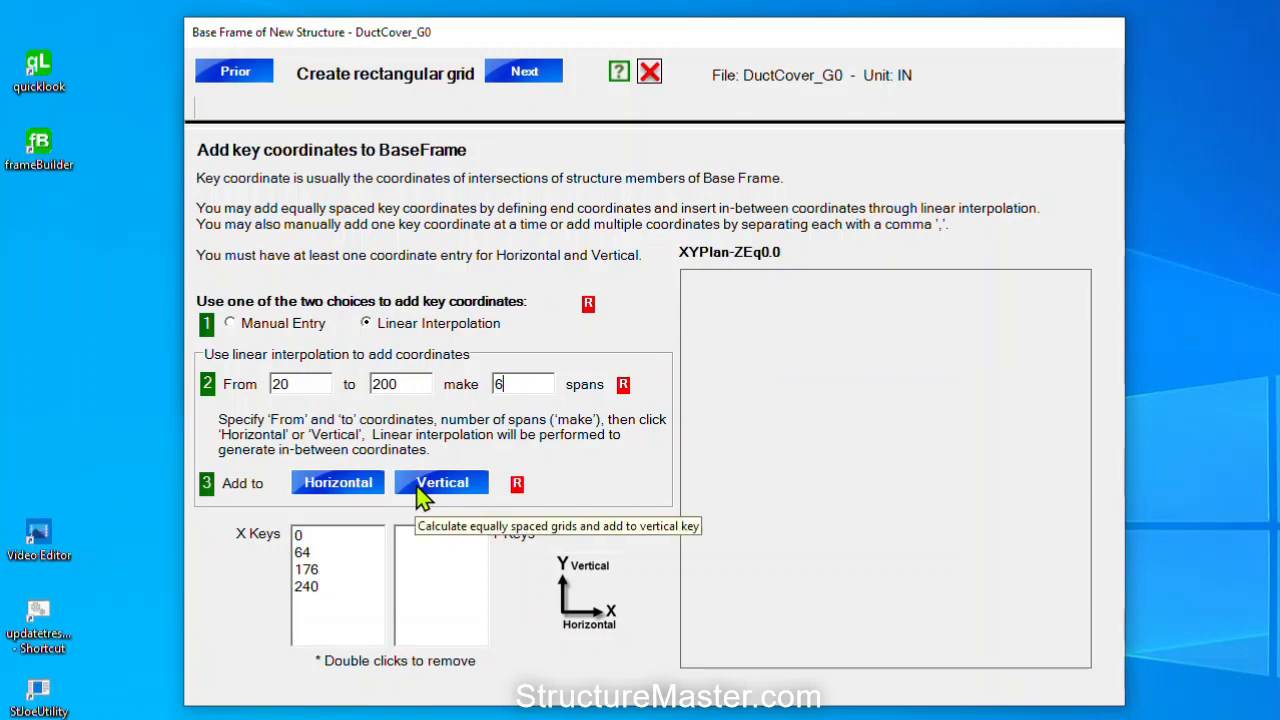
{"action": "left_click", "coordinate": [230, 323]}
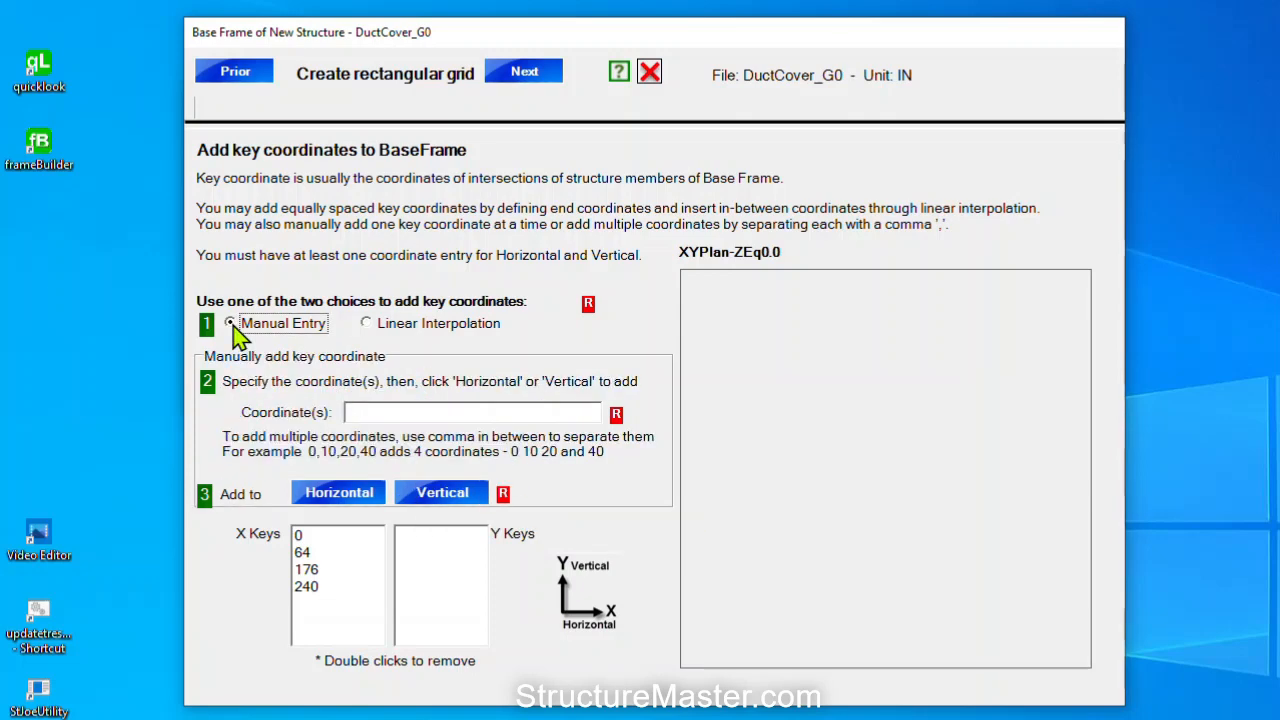
Manually add the vertical key coordinates 0 and 264, and proceed to connecting the grid members.
{"action": "left_click", "coordinate": [352, 412]}
{"action": "type", "text": "0 264"}
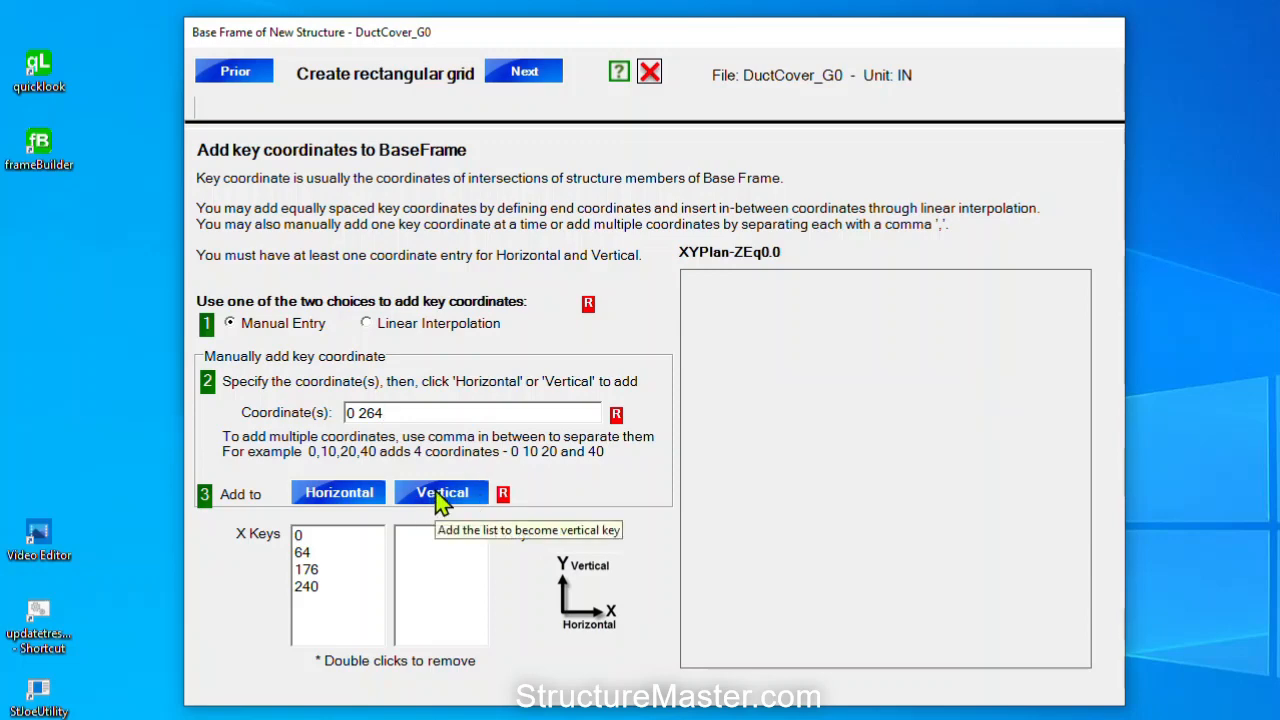
{"action": "left_click", "coordinate": [441, 500]}
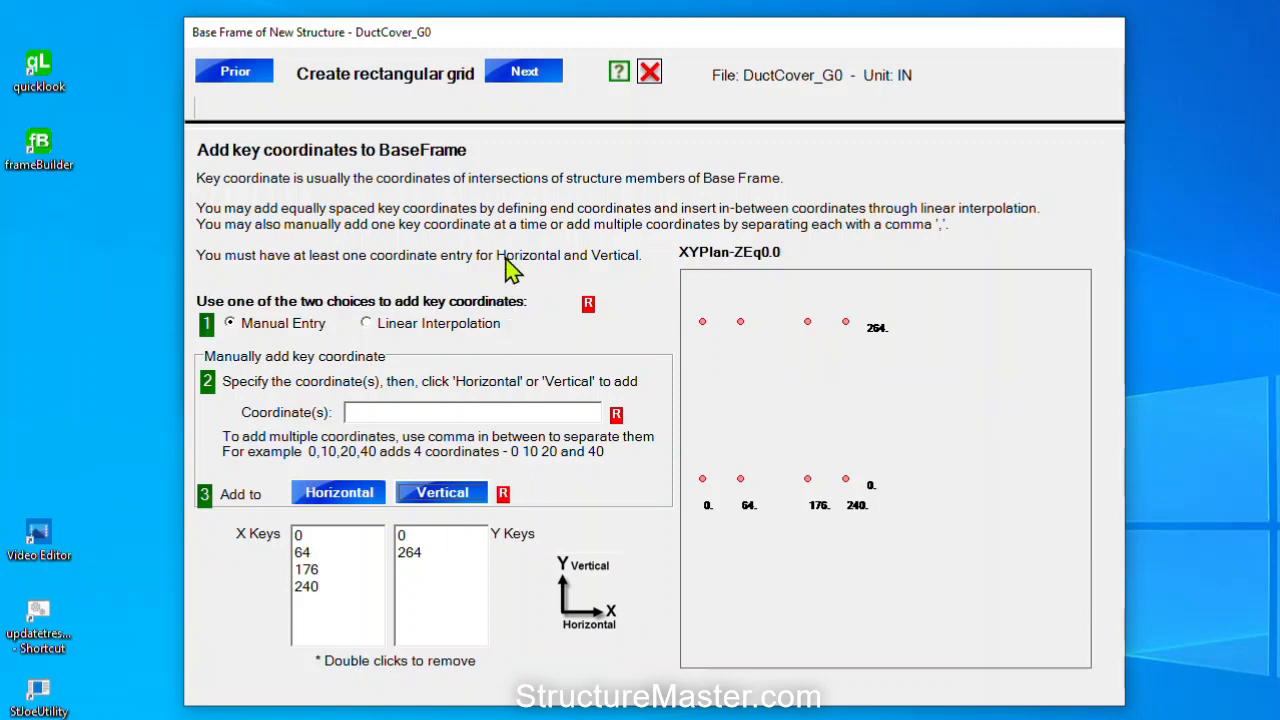
{"action": "left_click", "coordinate": [526, 74]}
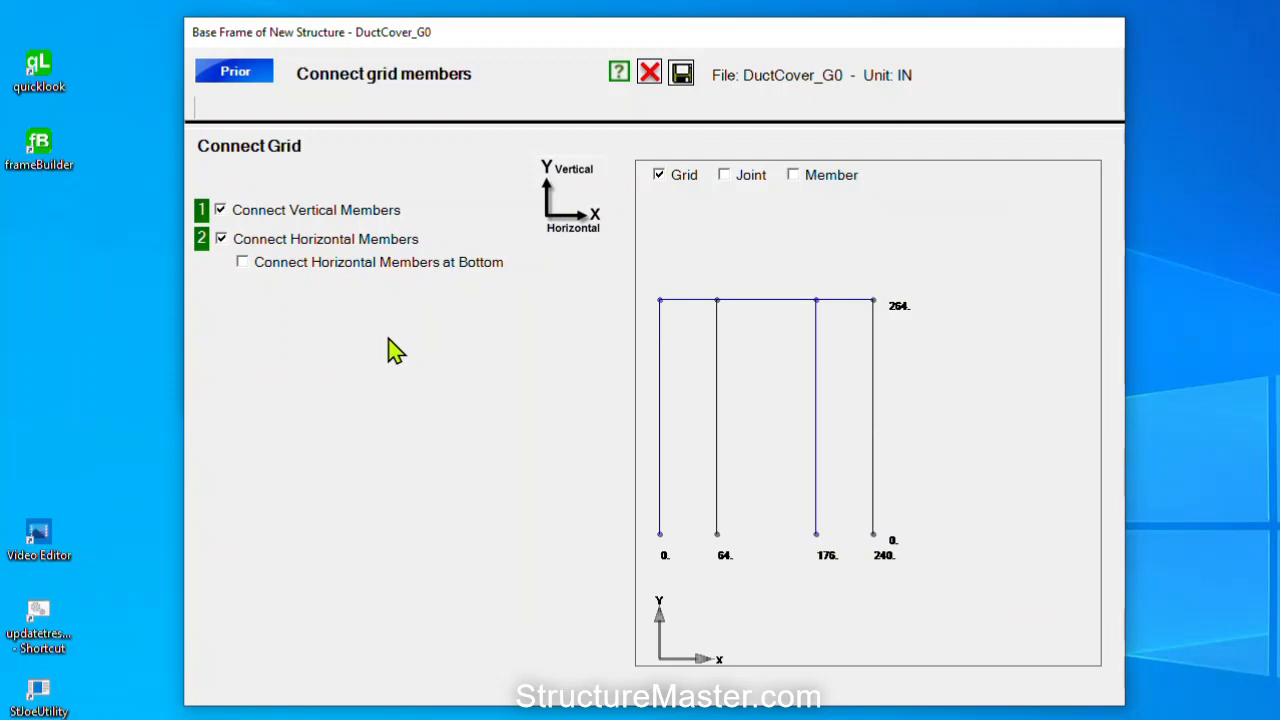
Try out the connection options for vertical members, horizontal members and horizontal members at the bottom.
{"action": "left_click", "coordinate": [221, 212]}
{"action": "left_click", "coordinate": [222, 240]}
{"action": "left_click", "coordinate": [222, 240]}
{"action": "left_click", "coordinate": [243, 263]}
{"action": "left_click", "coordinate": [243, 263]}
Save DuctCover_G0 in the Beam folder under Samples and close the base frame builder.
{"action": "left_click", "coordinate": [683, 76]}
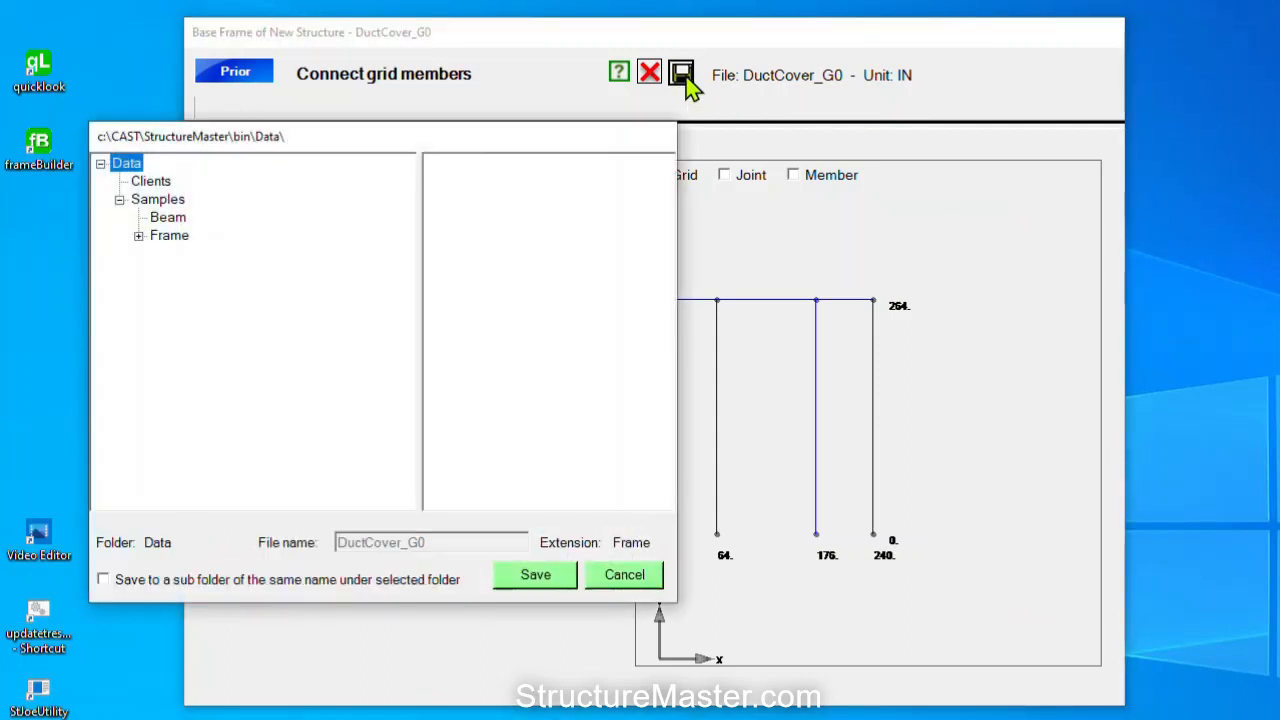
{"action": "left_click", "coordinate": [170, 218]}
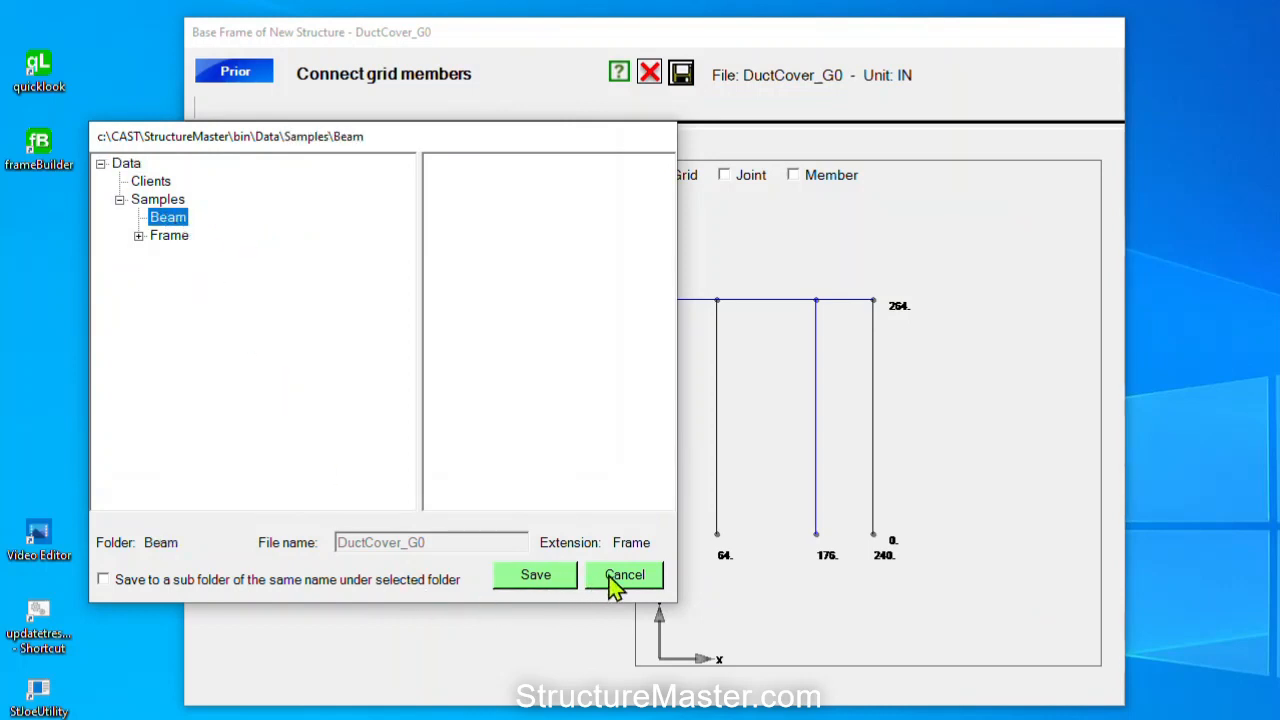
{"action": "left_click", "coordinate": [558, 580]}
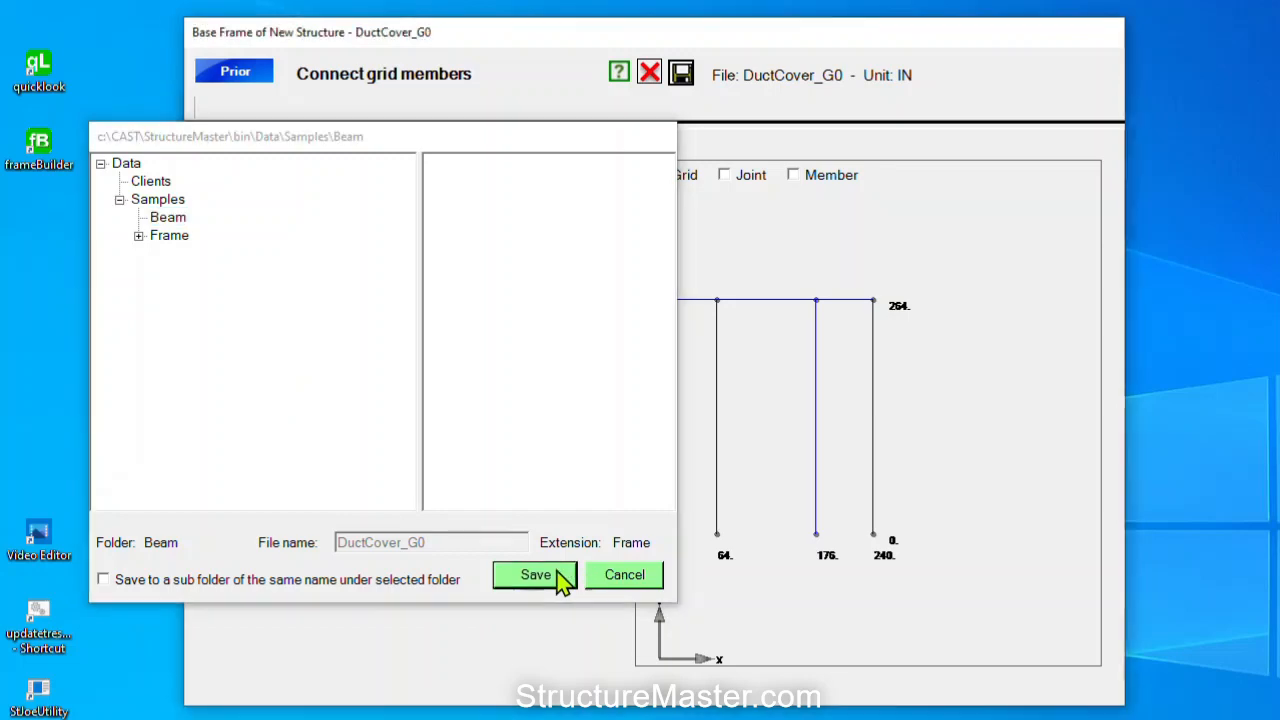
{"action": "left_click", "coordinate": [650, 74]}
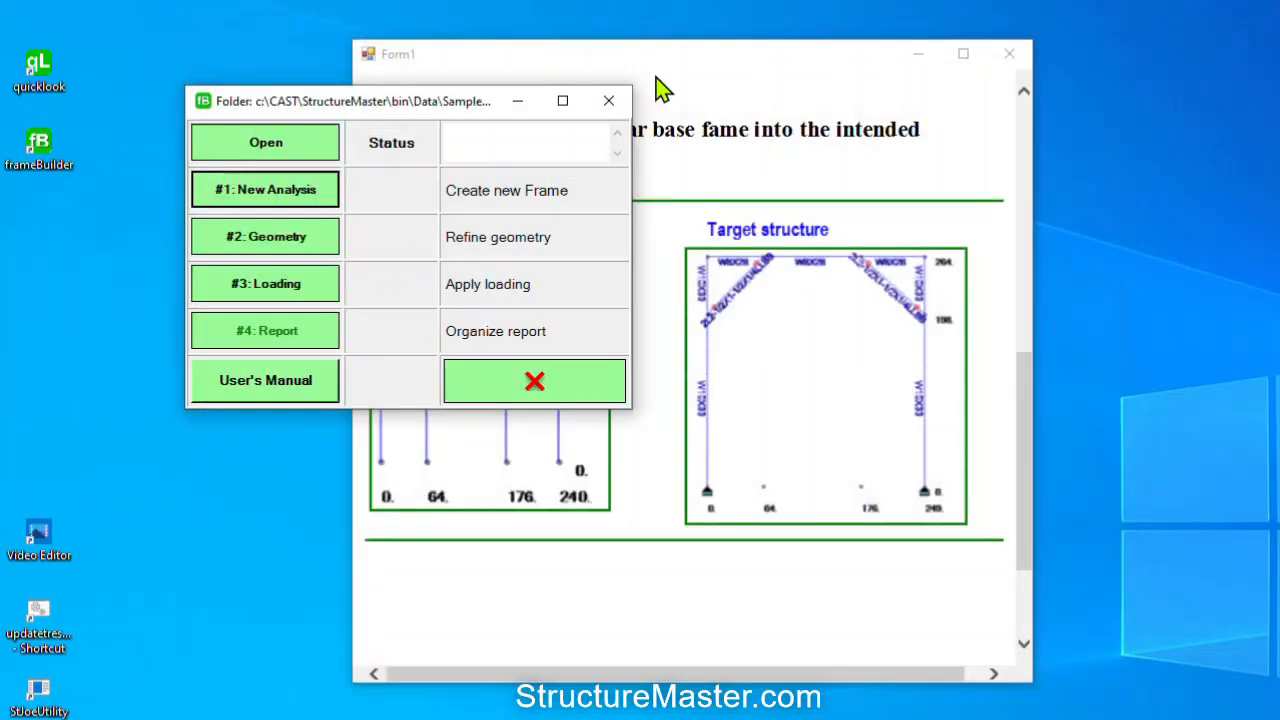
Open DuctCover_G0 for geometry refinement and set the graphic resolution to 600 pixels.
{"action": "left_click", "coordinate": [272, 246]}
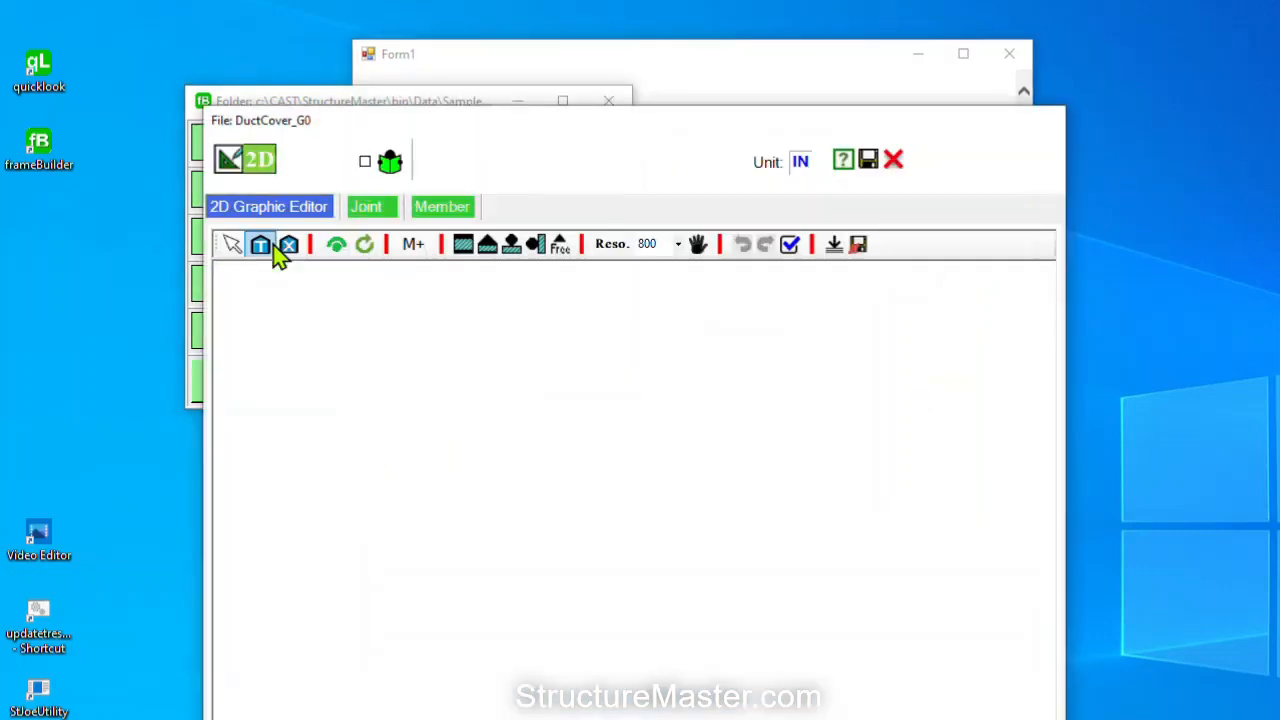
{"action": "left_click", "coordinate": [678, 246]}
{"action": "scroll", "coordinate": [672, 270], "scroll_direction": "up", "scroll_amount": 2}
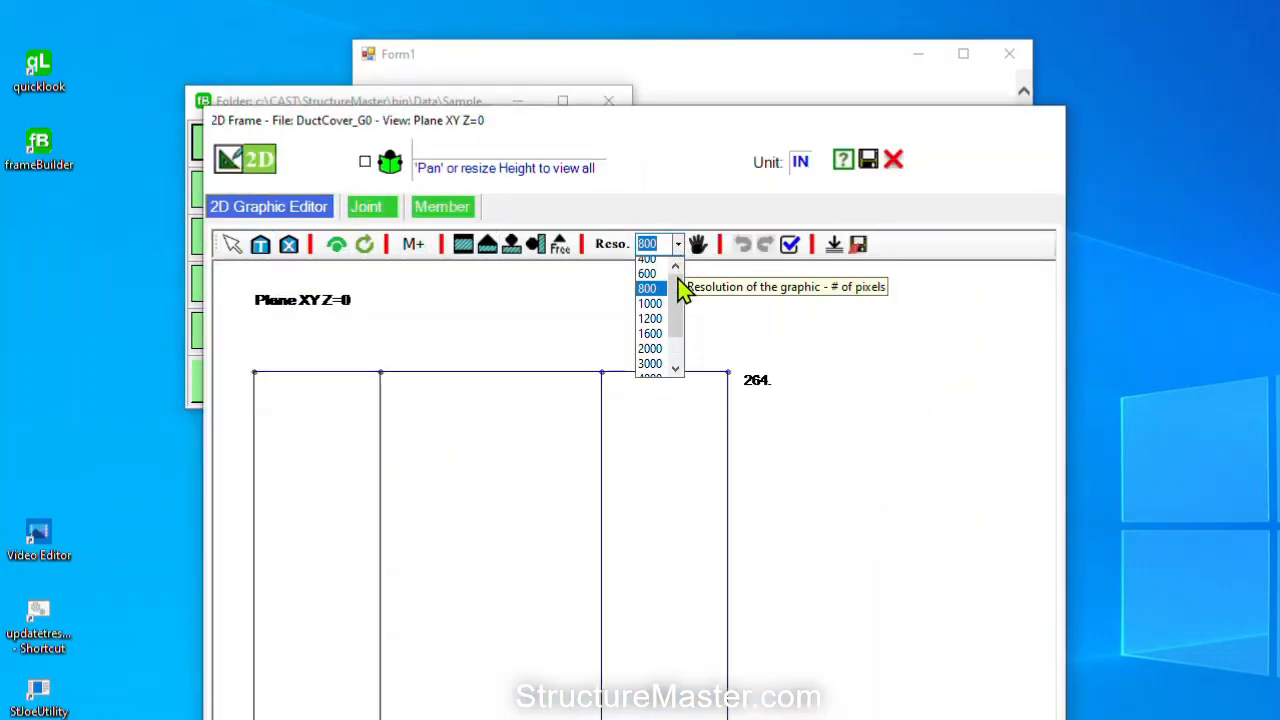
{"action": "left_click", "coordinate": [660, 278]}
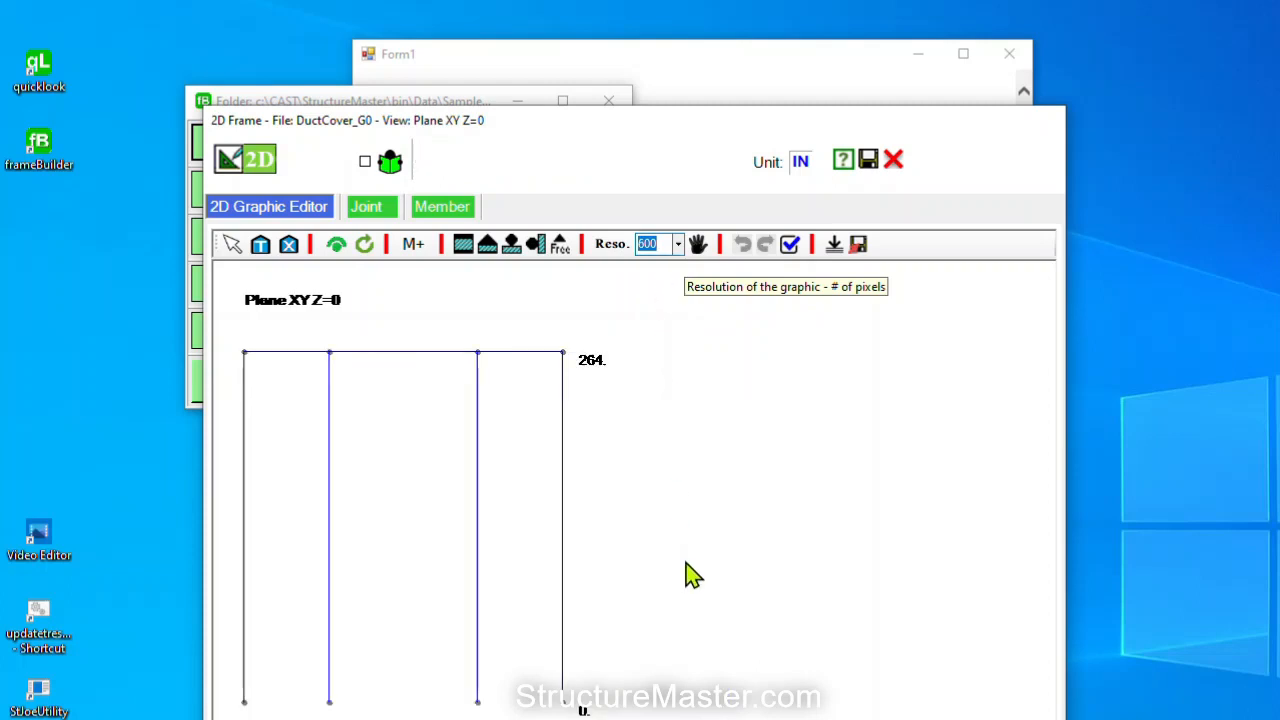